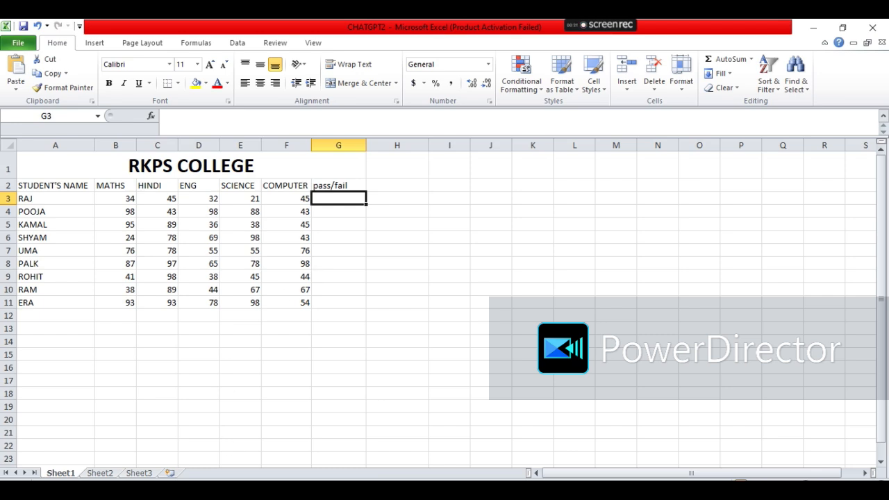
Switch to ChatGPT and resend its condition text requesting "Pass" if cells B3 to F3 are all at least 40, otherwise "Fail"
mouse_move(490, 489)
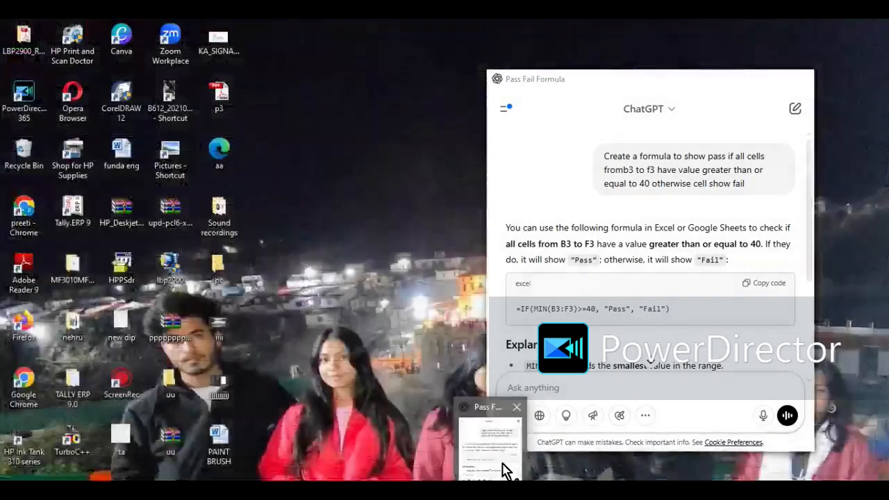
left_click(505, 470)
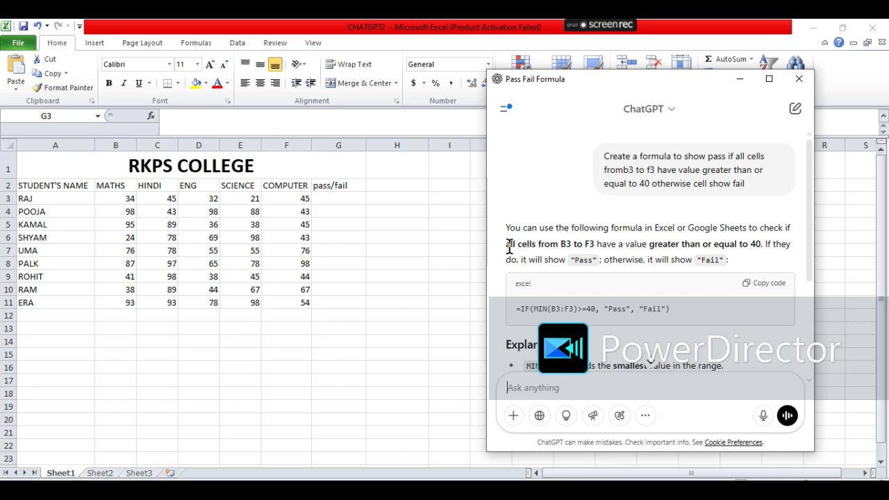
left_click_drag(509, 249, 741, 263)
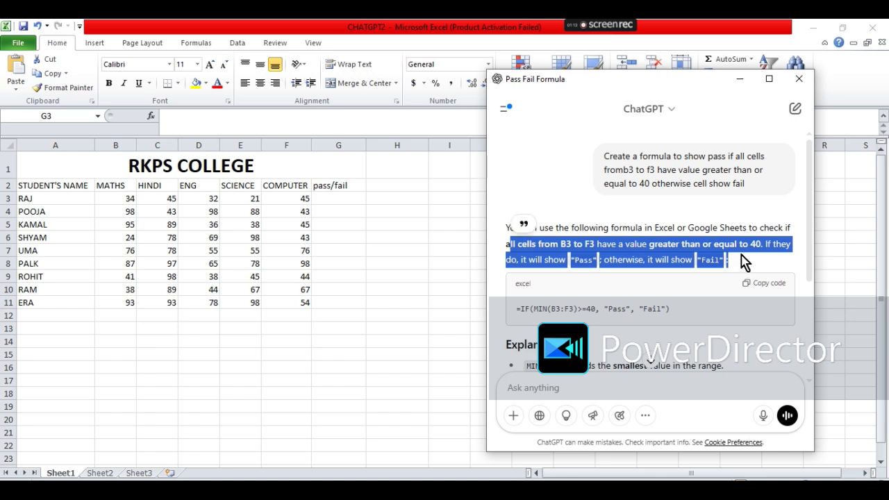
left_click(545, 387)
type("ll cells from B3 to F3 have a value greater than or equal to 40. If they do, it will show \"Pass\"; otherwise, it will show \"Fail\":")
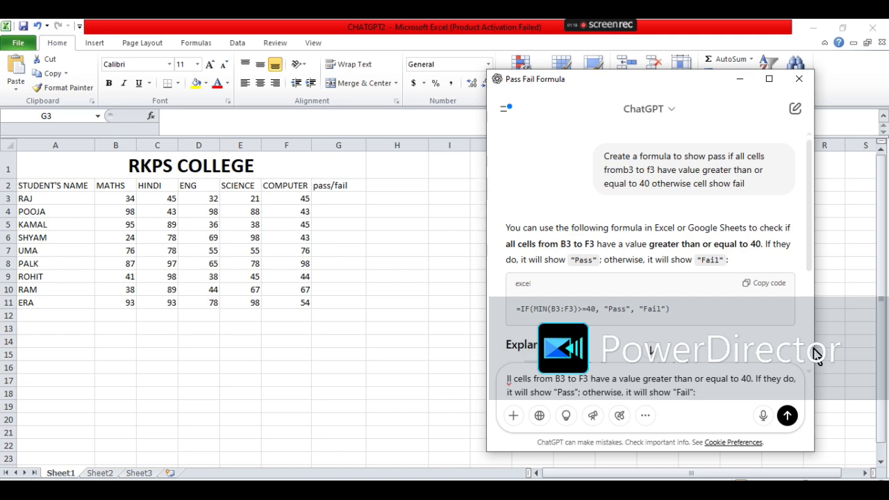
left_click_drag(814, 344, 866, 334)
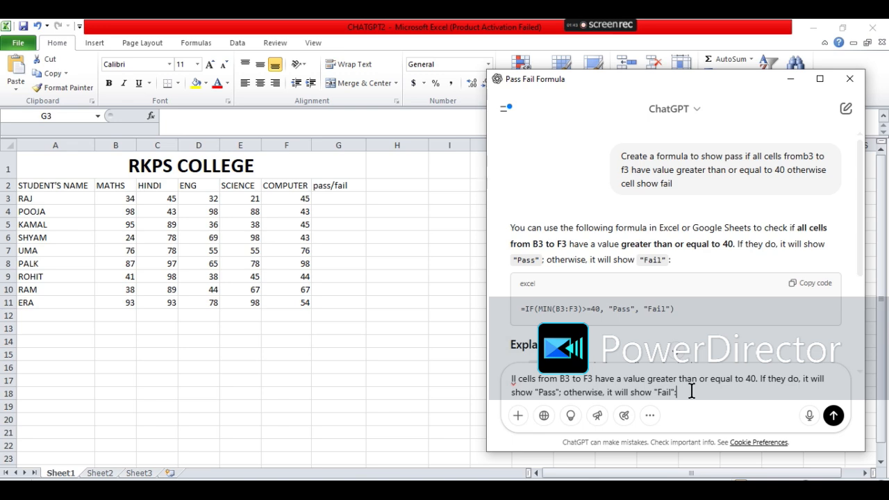
key("Return")
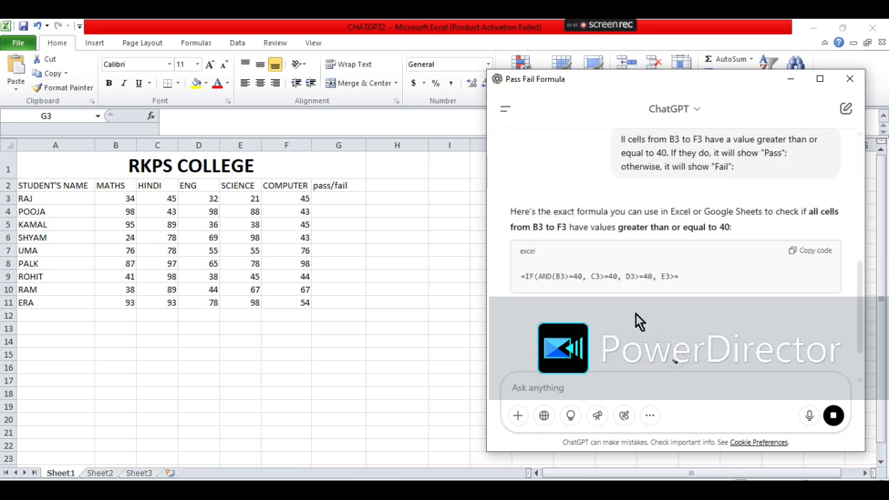
Copy ChatGPT's formula =IF(AND(B3>=40, C3>=40, D3>=40, E3>=40, F3>=40), "Pass", "Fail") into Excel cell G3 and fill it down through G11
left_click(822, 252)
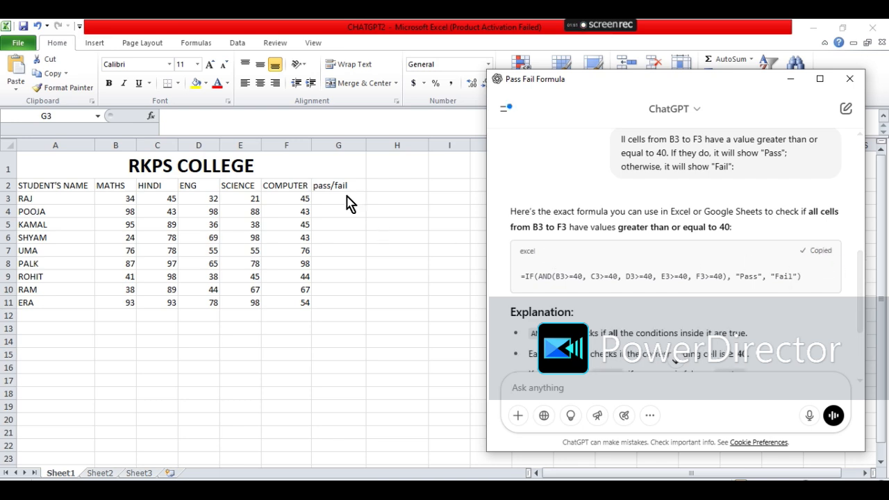
left_click(346, 197)
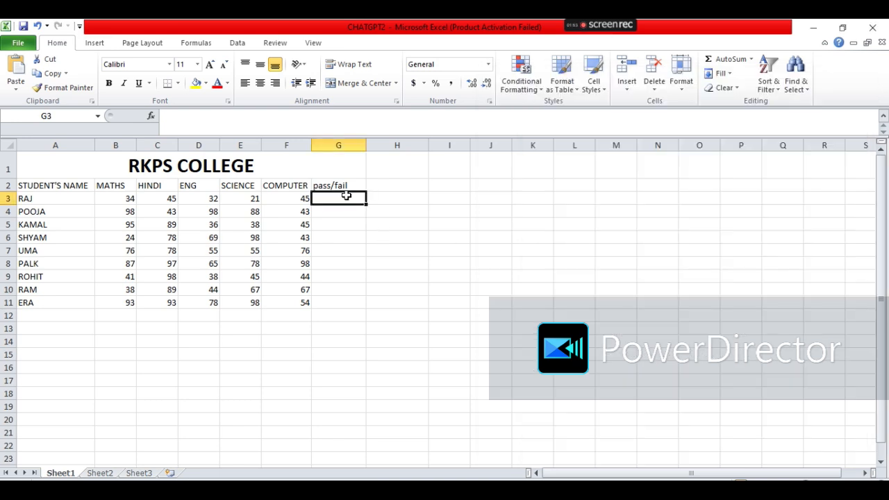
key("ctrl+v")
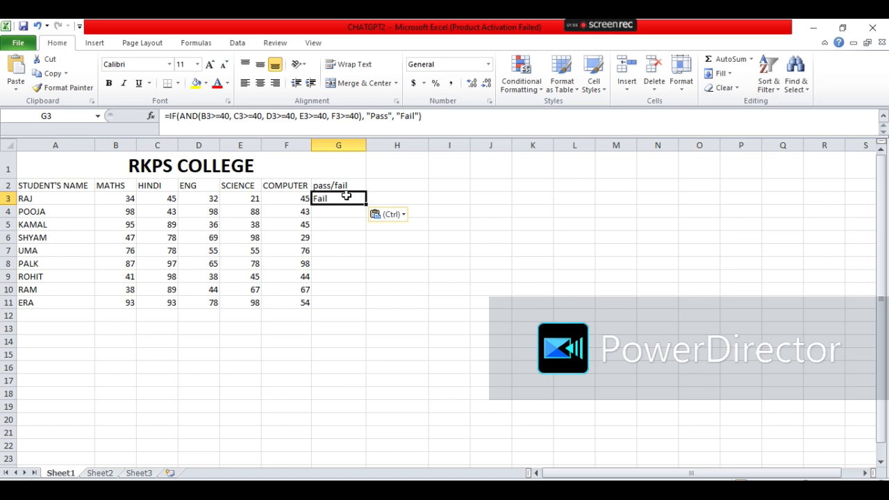
left_click_drag(366, 207, 355, 302)
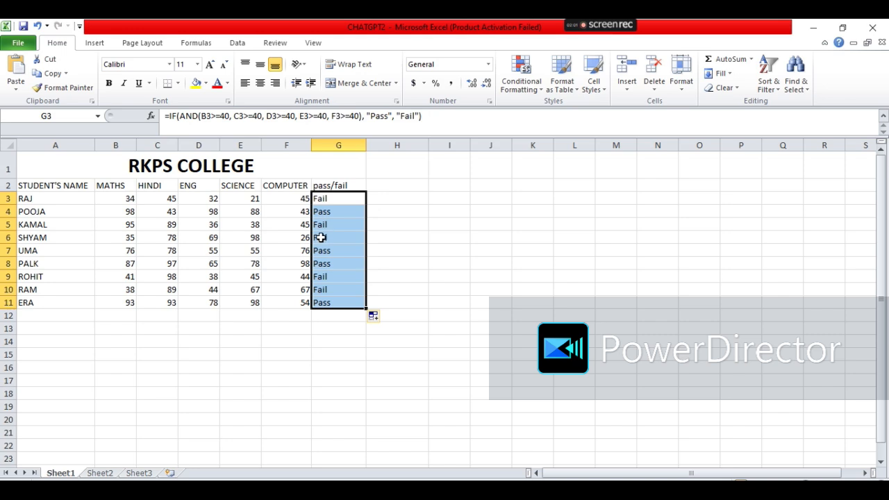
left_click(332, 199)
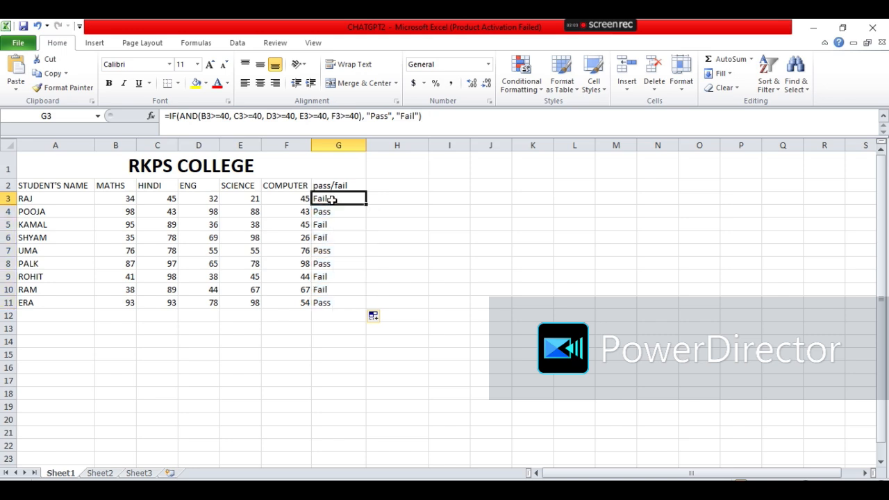
left_click(248, 198)
left_click(210, 197)
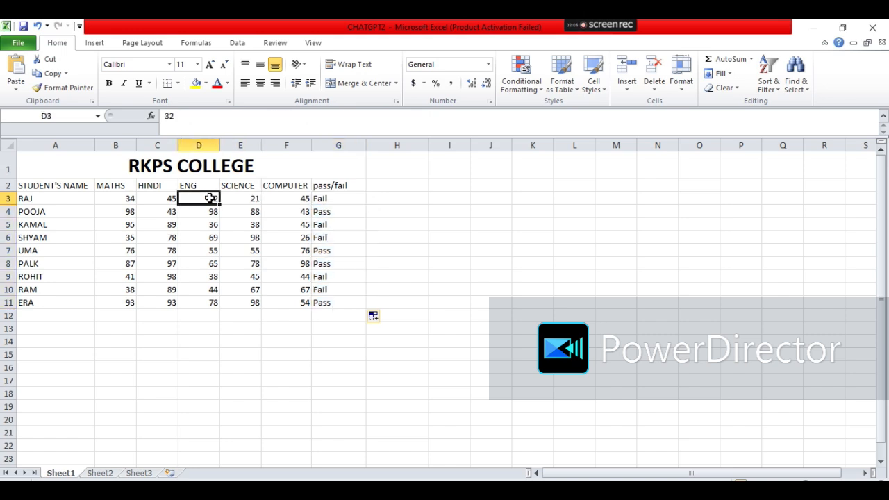
left_click(123, 198)
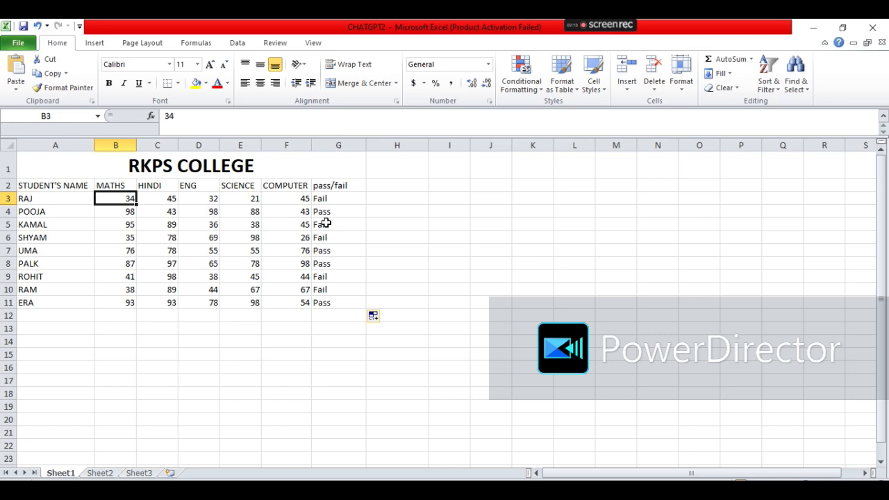
Add the column heading "percentage" in cell H2, beside the pass/fail heading
left_click(409, 185)
type("perc")
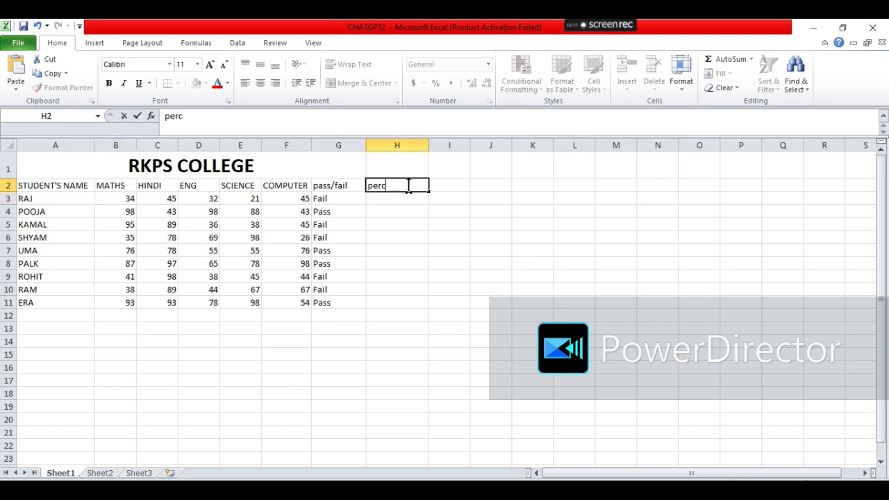
type("entage")
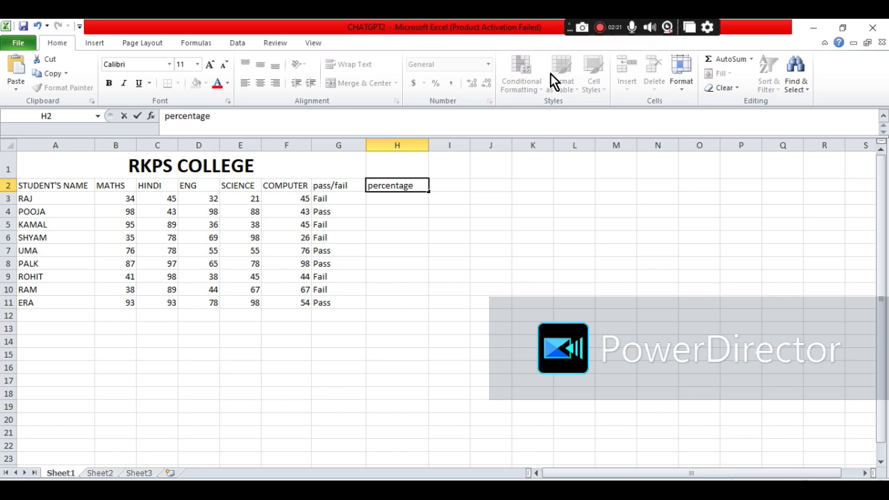
left_click(396, 199)
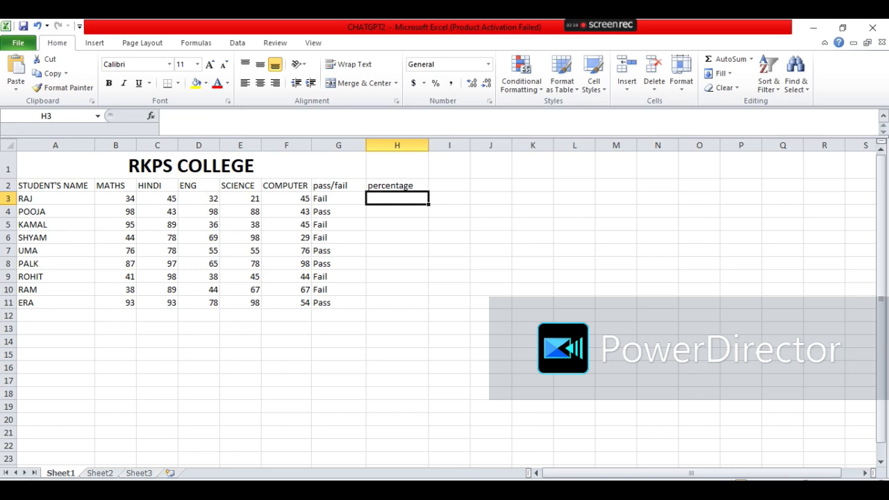
Copy the request text about failing below 35 or a percentage out of 500 from Sheet2 into the ChatGPT prompt
left_click(102, 473)
left_click(63, 159)
left_click_drag(32, 160, 548, 173)
key("ctrl+c")
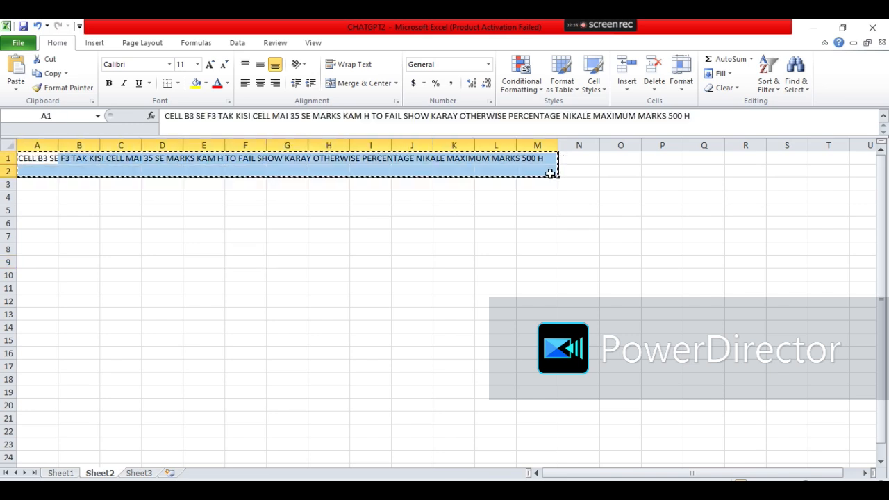
left_click(545, 489)
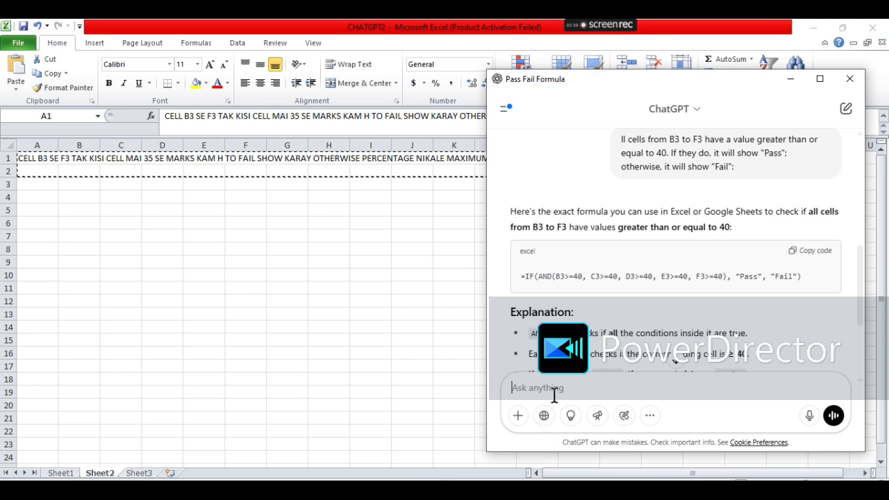
left_click(553, 394)
key("ctrl+v")
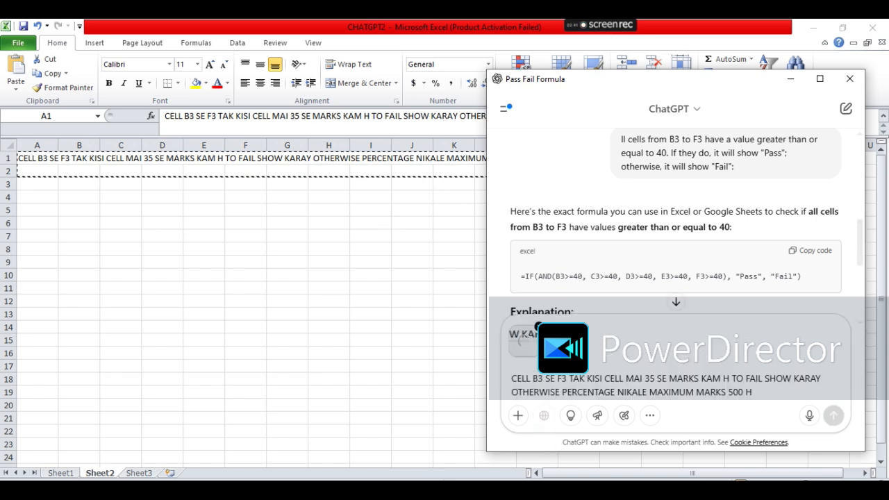
Return to Sheet1 in the workbook and submit the pasted percentage request in ChatGPT
left_click(79, 474)
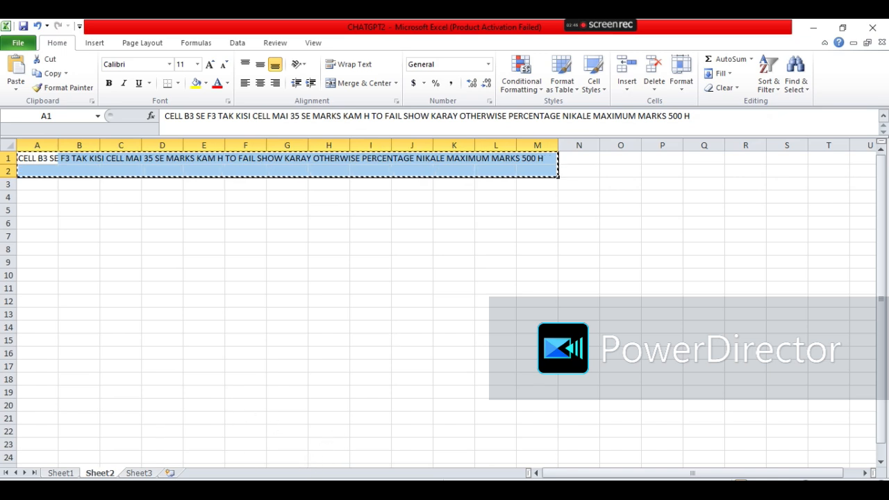
left_click(68, 475)
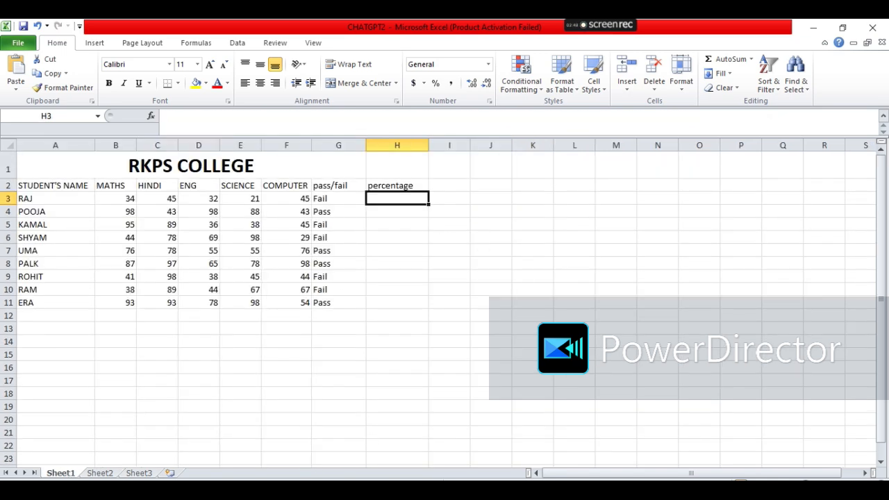
left_click(533, 490)
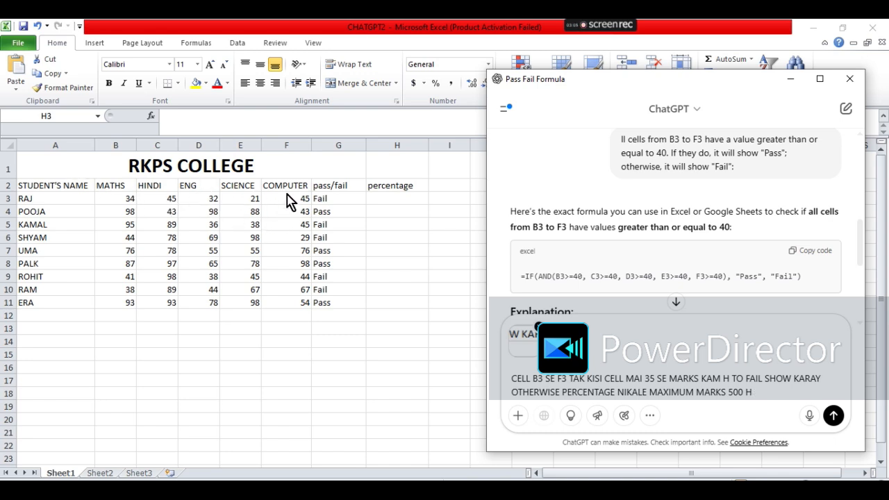
left_click(834, 415)
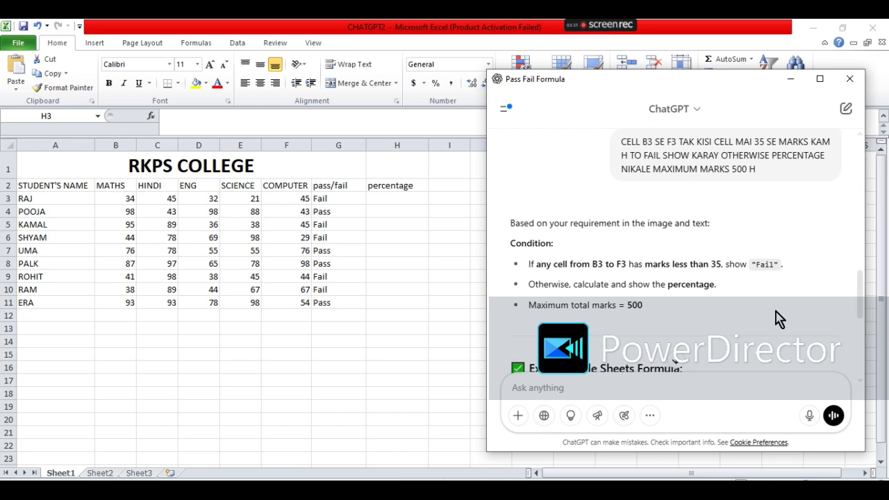
Copy ChatGPT's formula =IF(MIN(B3:F3)<35, "Fail", (SUM(B3:F3)/500)*100) into cell H3 of Sheet1
scroll(774, 332, "down", 3)
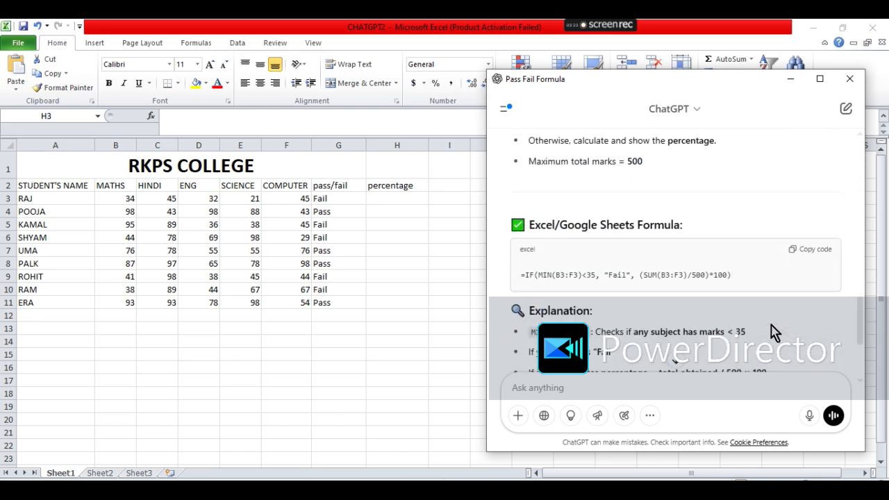
left_click(810, 241)
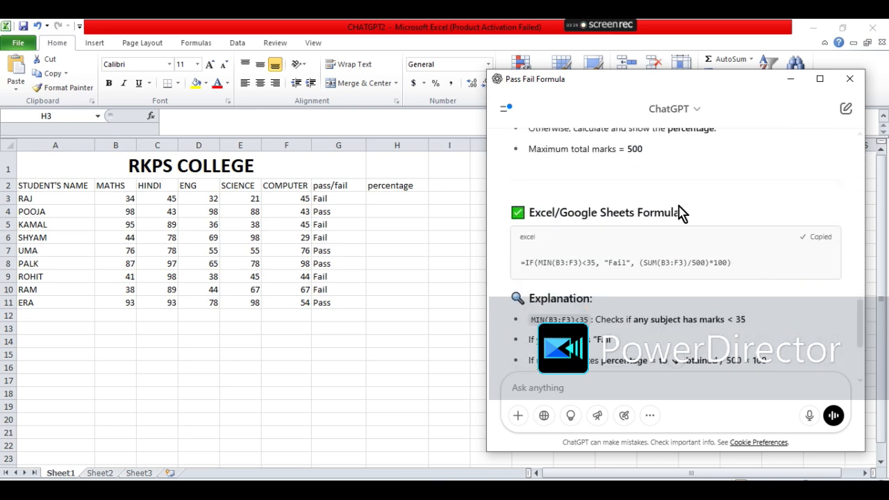
left_click(410, 196)
key("ctrl+v")
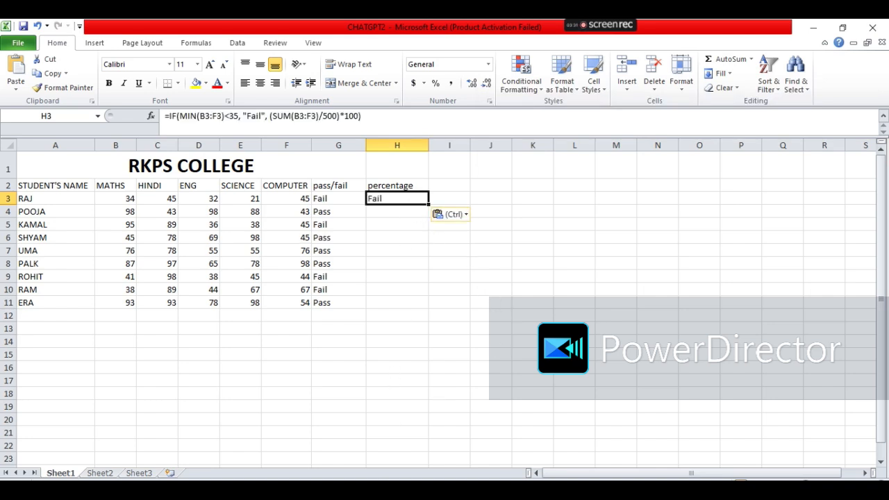
Recopy the percentage formula from ChatGPT into H3 and fill it down the column through H11
mouse_move(492, 489)
left_click(492, 445)
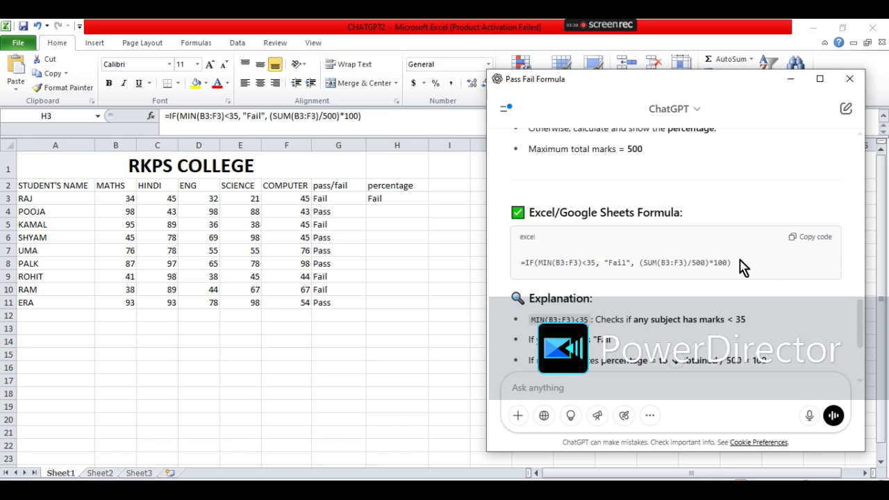
left_click(822, 243)
left_click(409, 199)
key("ctrl+v")
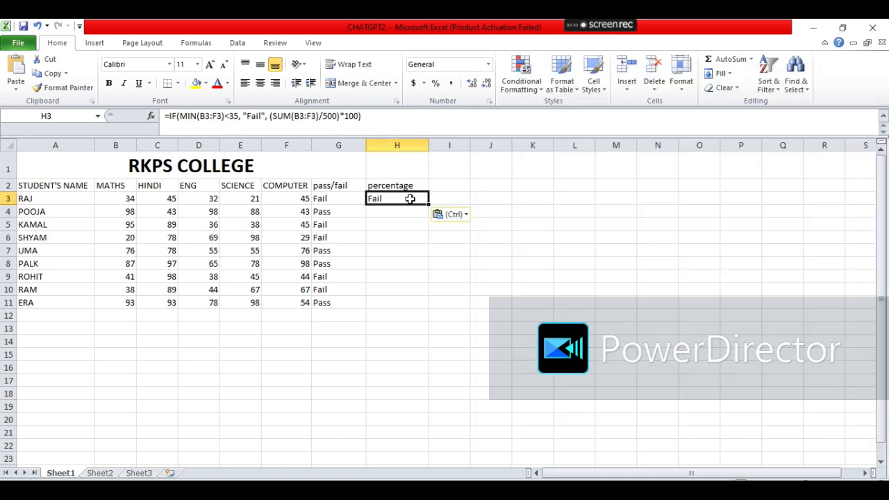
left_click_drag(429, 204, 430, 306)
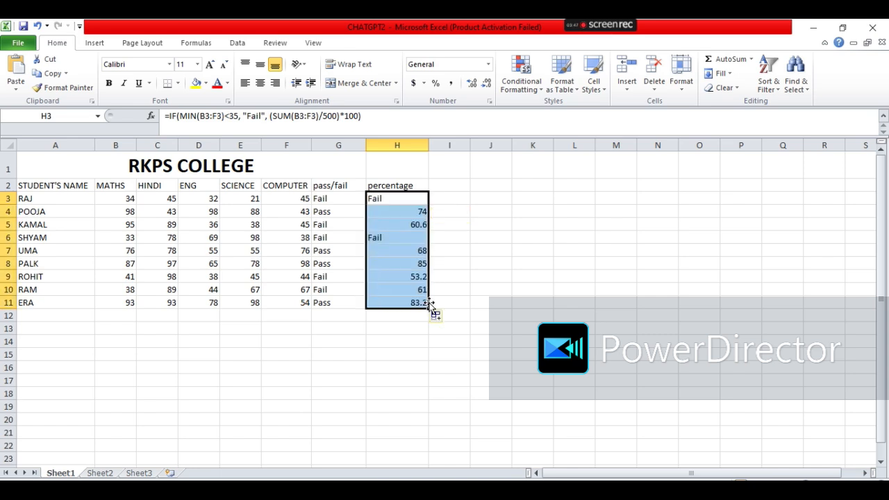
Examine the percentage column's formulas and results for the students from H3 to H11
left_click(384, 199)
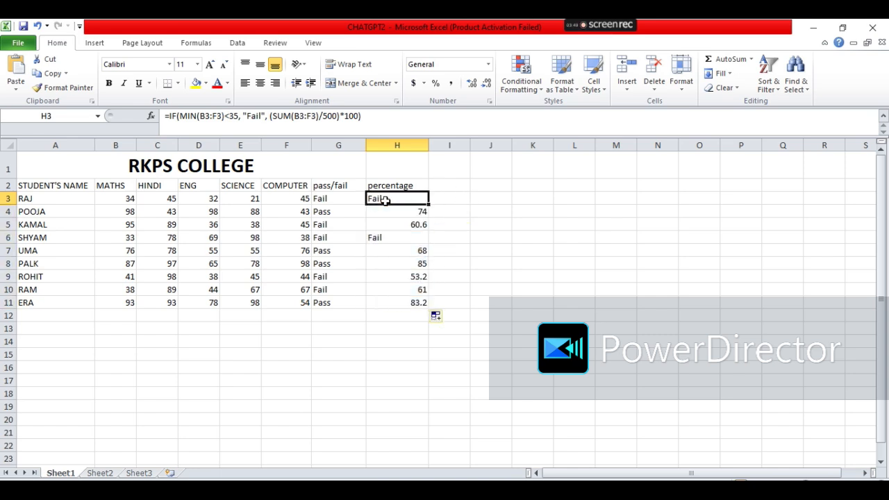
left_click(384, 212)
left_click(381, 224)
left_click(381, 251)
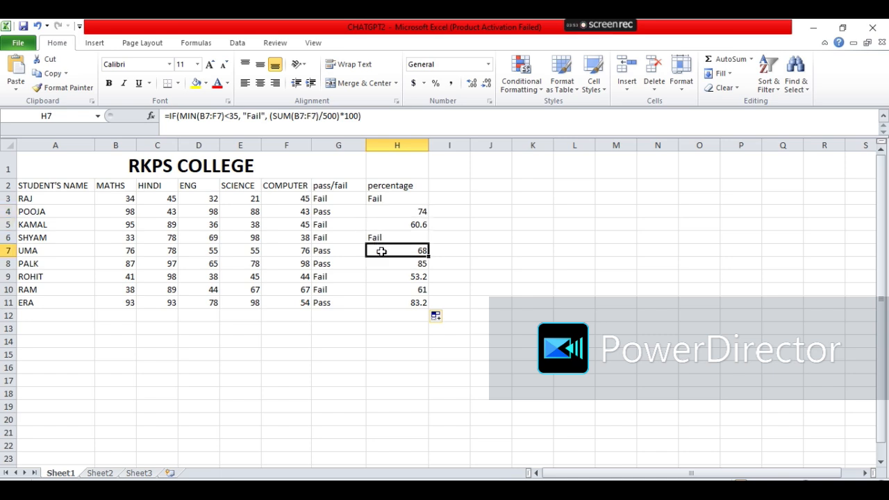
left_click(394, 264)
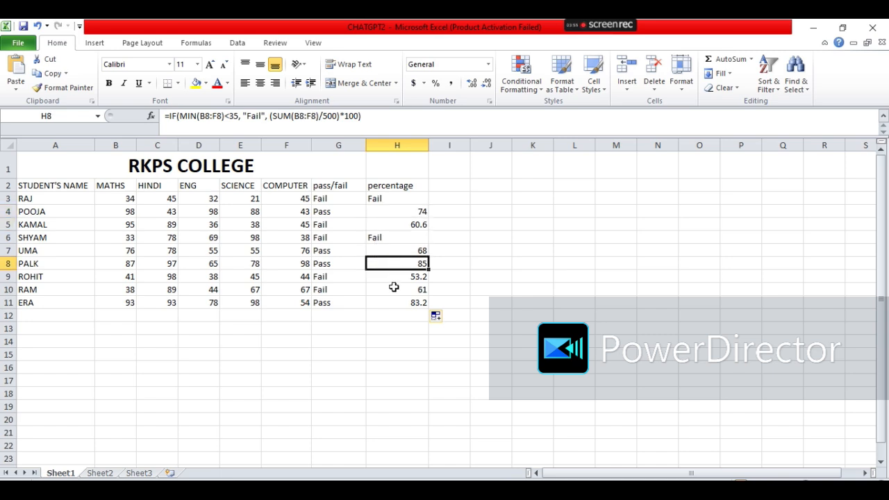
left_click(395, 277)
left_click(401, 297)
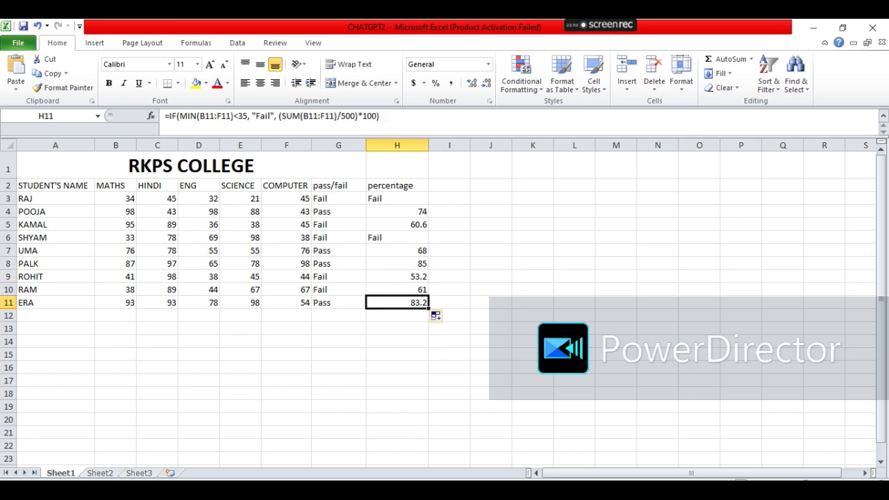
Switch to ChatGPT and submit the request "be se f3 tak ki percentage nikale" in the same chat
key("alt+Tab")
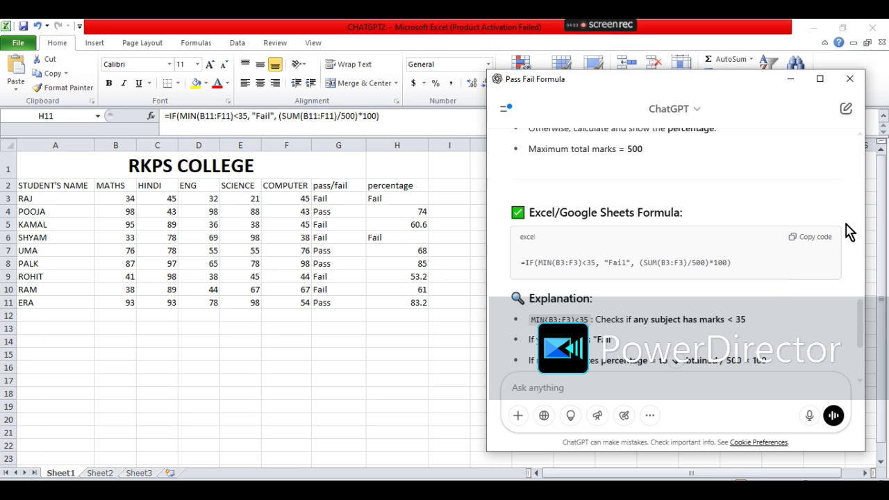
left_click_drag(860, 317, 859, 352)
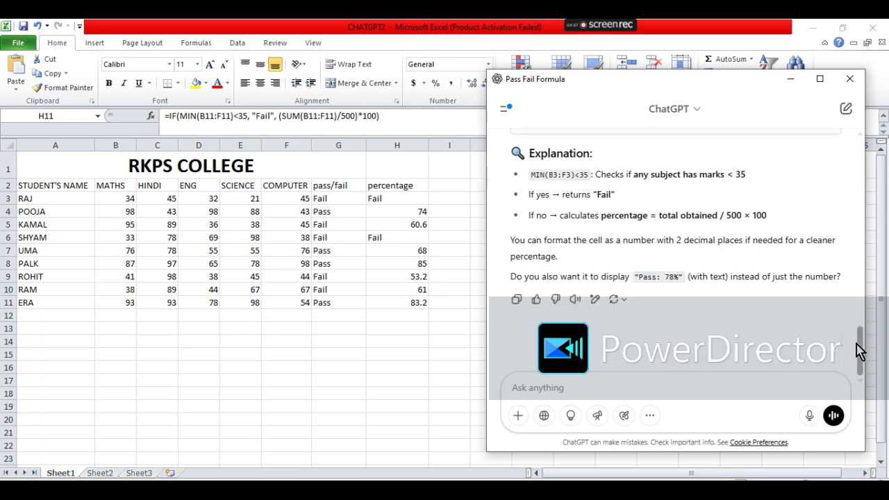
left_click(624, 386)
type("be se f3 tak k")
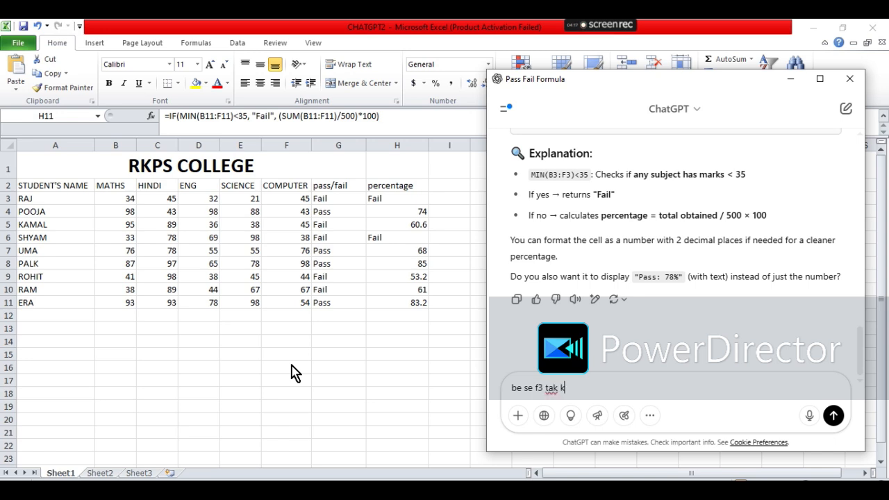
type("i oercentage nikale")
key("Return")
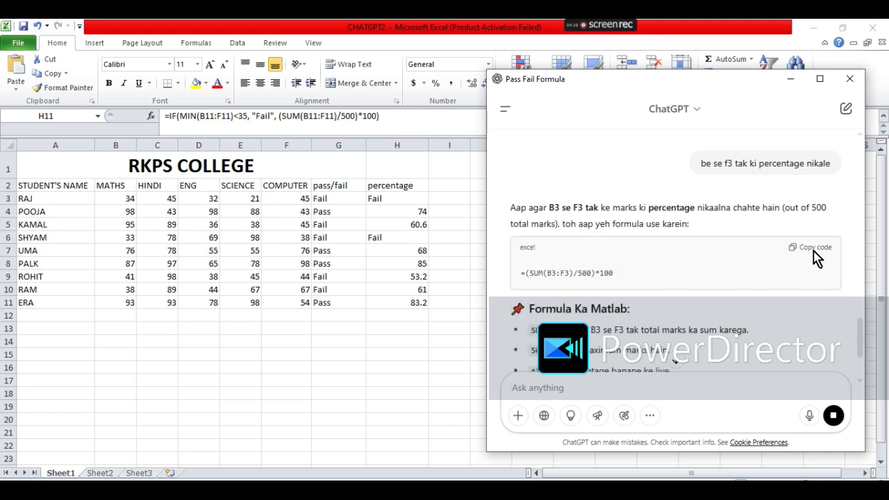
Copy ChatGPT's formula =(SUM(B3:F3)/500)*100 into cell I3 of the Excel sheet and fill it down through I11
left_click(809, 249)
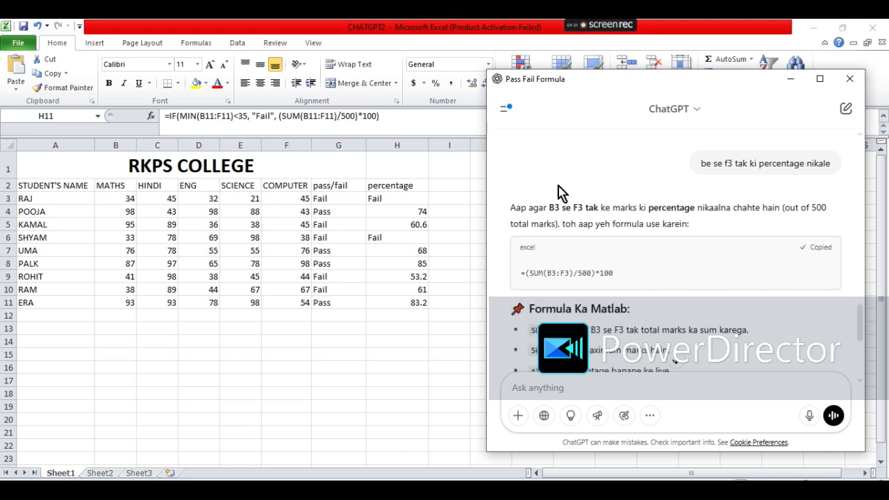
key("alt+Tab")
left_click(440, 199)
key("ctrl+v")
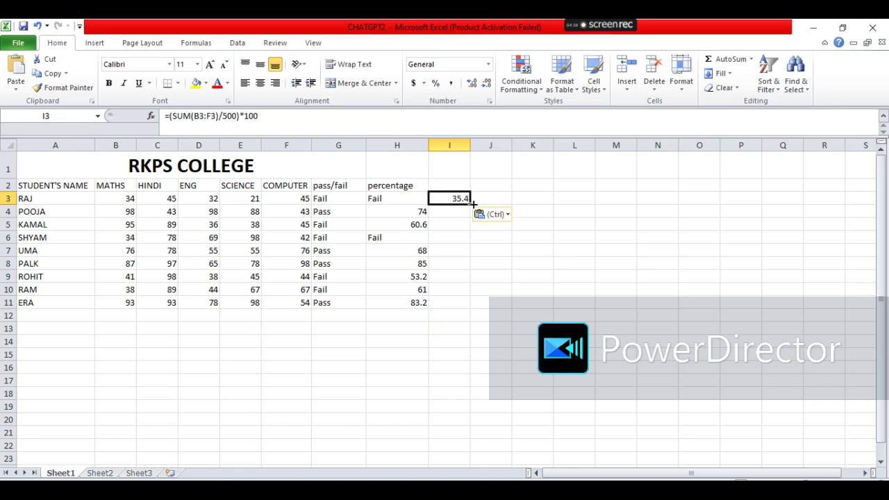
left_click_drag(471, 204, 473, 309)
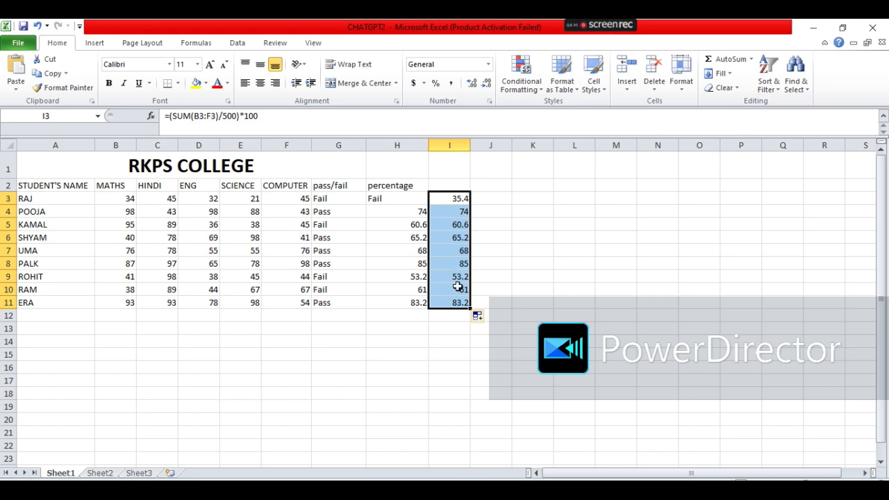
left_click(401, 202)
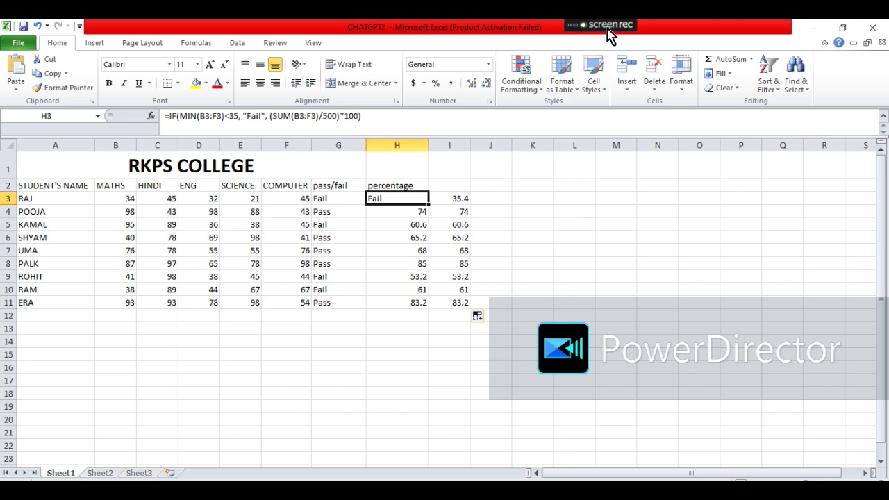
mouse_move(606, 32)
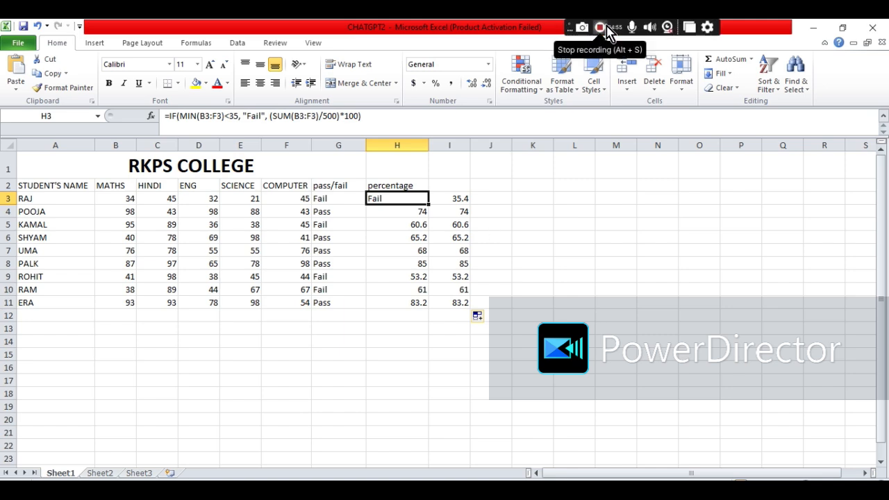